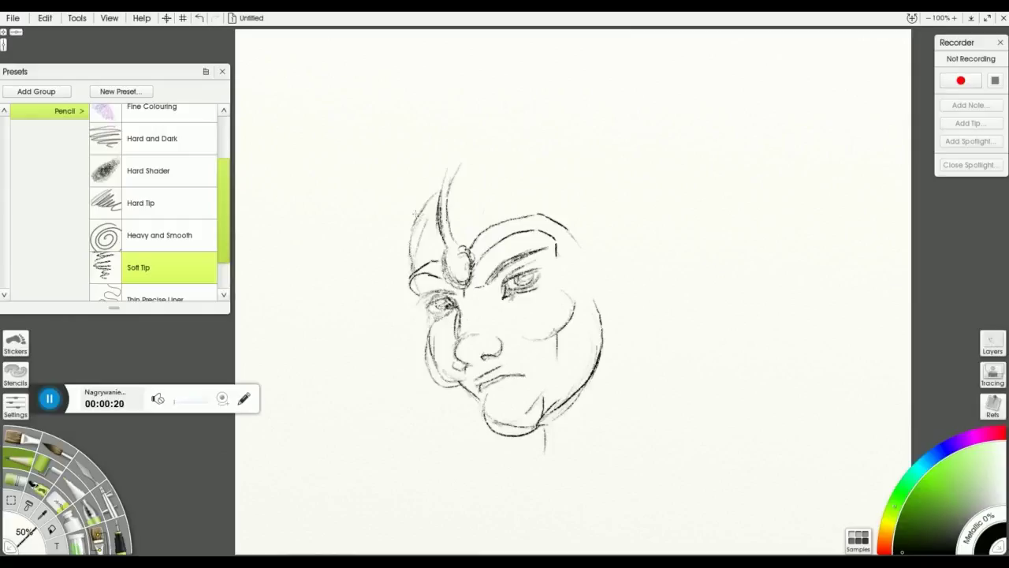
Sketch the curved front lines of the helmet above the forehead and the contours of the ear
left_click_drag(450, 162, 465, 109)
left_click_drag(465, 162, 516, 146)
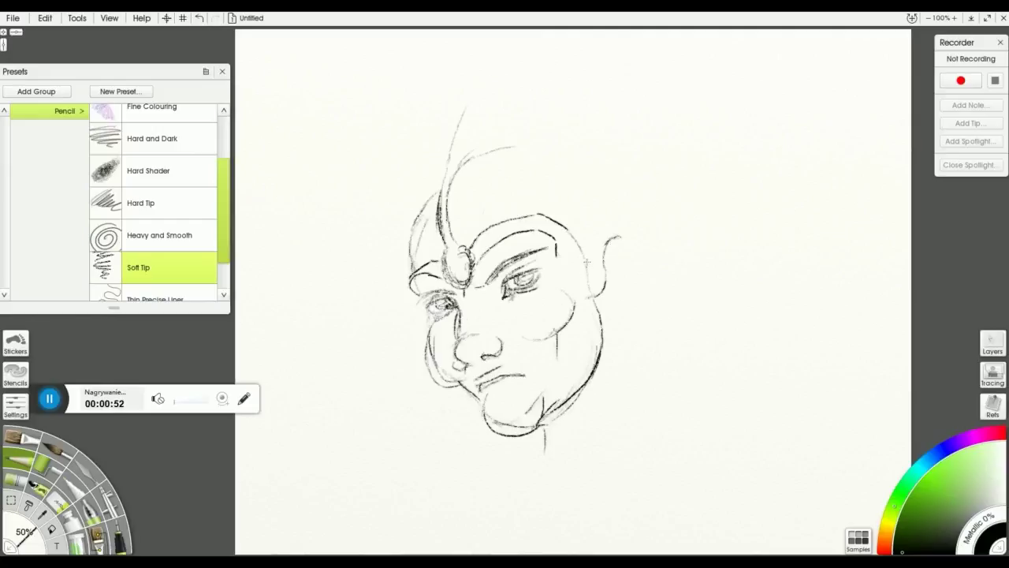
left_click_drag(638, 229, 634, 256)
left_click_drag(601, 308, 623, 294)
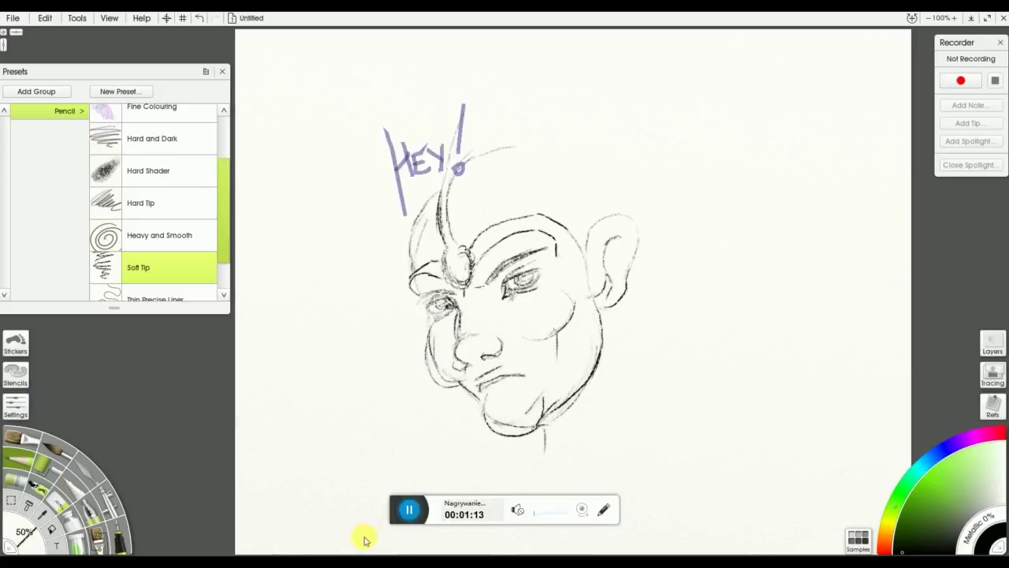
Sketch the vertical panels on the helmet's forehead section and reinforce the outline of the crest over the head
left_click_drag(517, 166, 530, 176)
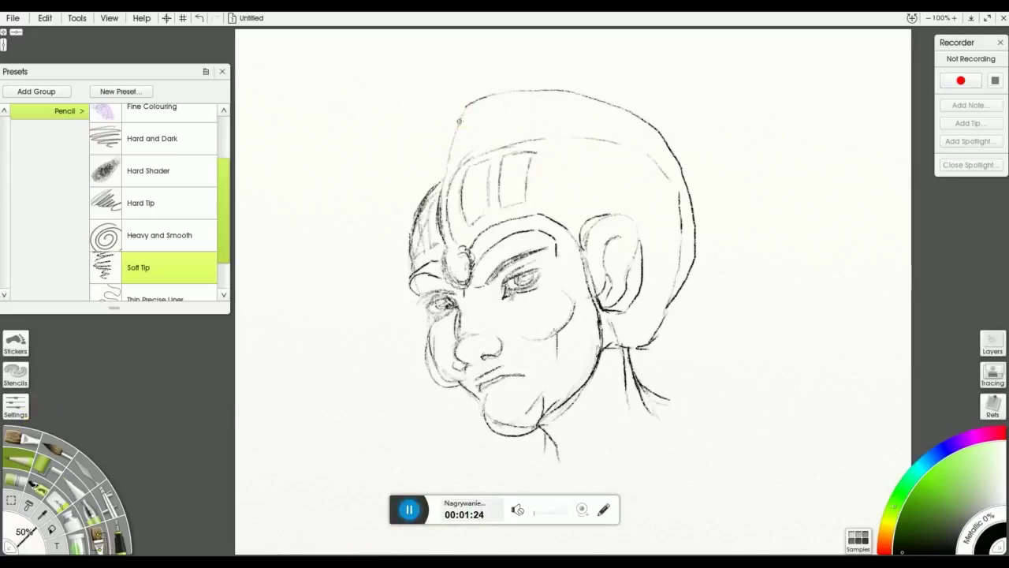
left_click_drag(466, 112, 451, 174)
mouse_move(562, 96)
left_mouse_down()
mouse_move(611, 110)
mouse_move(660, 150)
left_mouse_up()
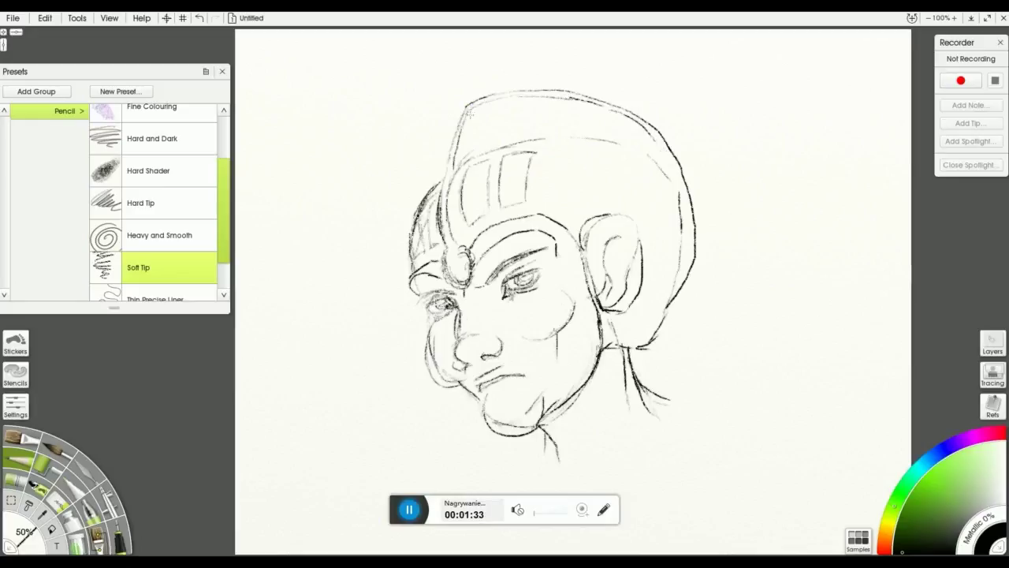
Hatch the helmet crest with short parallel strokes from its front, over the top and down the back of the head
mouse_move(488, 103)
left_mouse_down()
mouse_move(479, 148)
mouse_move(495, 147)
left_mouse_up()
mouse_move(520, 101)
left_mouse_down()
mouse_move(509, 139)
mouse_move(525, 136)
left_mouse_up()
mouse_move(552, 96)
left_mouse_down()
mouse_move(539, 135)
mouse_move(566, 132)
left_mouse_up()
mouse_move(595, 103)
left_mouse_down()
mouse_move(605, 126)
mouse_move(596, 144)
mouse_move(635, 124)
mouse_move(629, 147)
mouse_move(658, 168)
left_mouse_up()
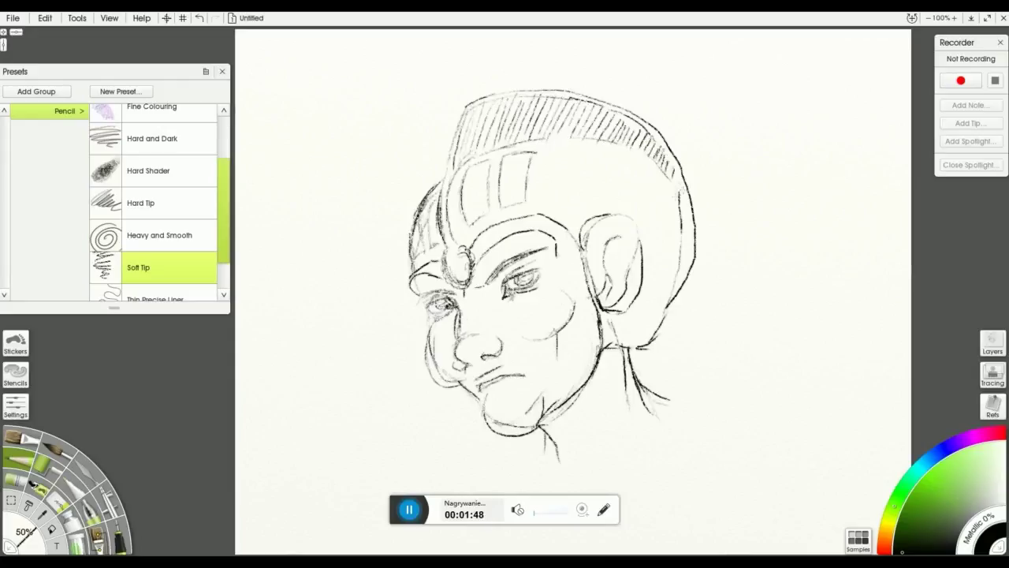
left_click_drag(692, 215, 679, 229)
left_click_drag(692, 227, 680, 253)
left_click_drag(691, 250, 675, 280)
left_click_drag(681, 282, 670, 295)
left_click_drag(665, 318, 657, 328)
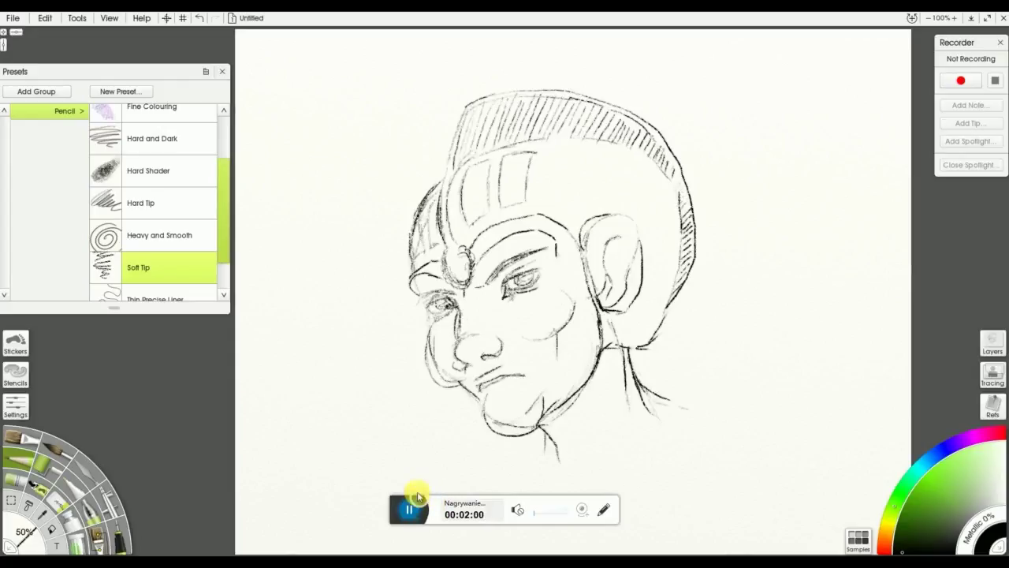
Sketch the throat lines and the shoulder and upper arm below the ear, including its strap with a round clasp
left_click_drag(400, 505, 41, 376)
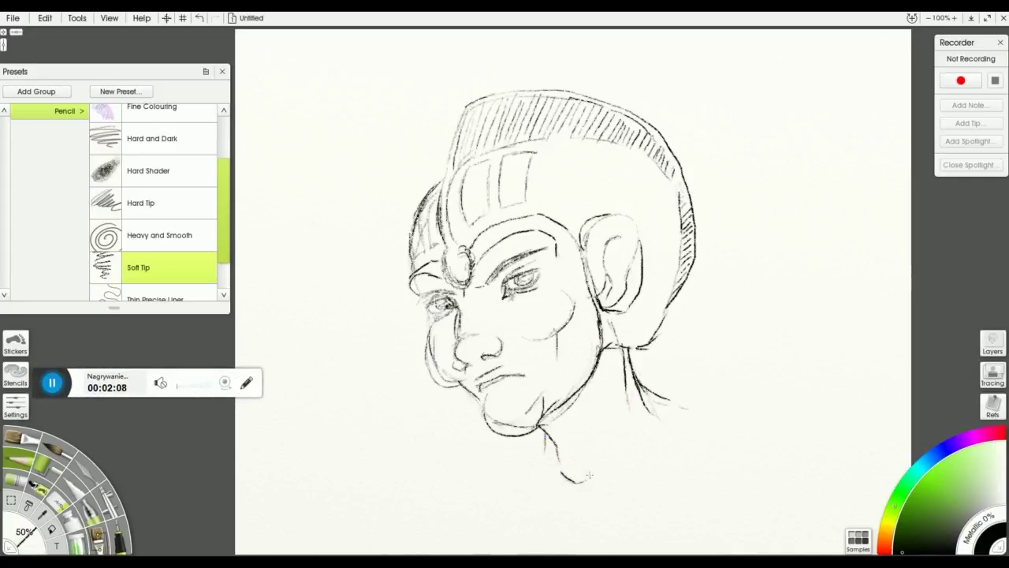
left_click_drag(586, 455, 563, 483)
left_click_drag(604, 404, 595, 459)
mouse_move(678, 409)
left_mouse_down()
mouse_move(708, 419)
mouse_move(667, 456)
mouse_move(663, 490)
mouse_move(679, 520)
mouse_move(686, 505)
mouse_move(670, 497)
mouse_move(666, 521)
mouse_move(713, 466)
mouse_move(788, 435)
mouse_move(810, 456)
left_mouse_up()
mouse_move(678, 404)
left_mouse_down()
mouse_move(771, 418)
mouse_move(824, 460)
mouse_move(853, 524)
left_mouse_up()
left_click_drag(811, 456, 820, 504)
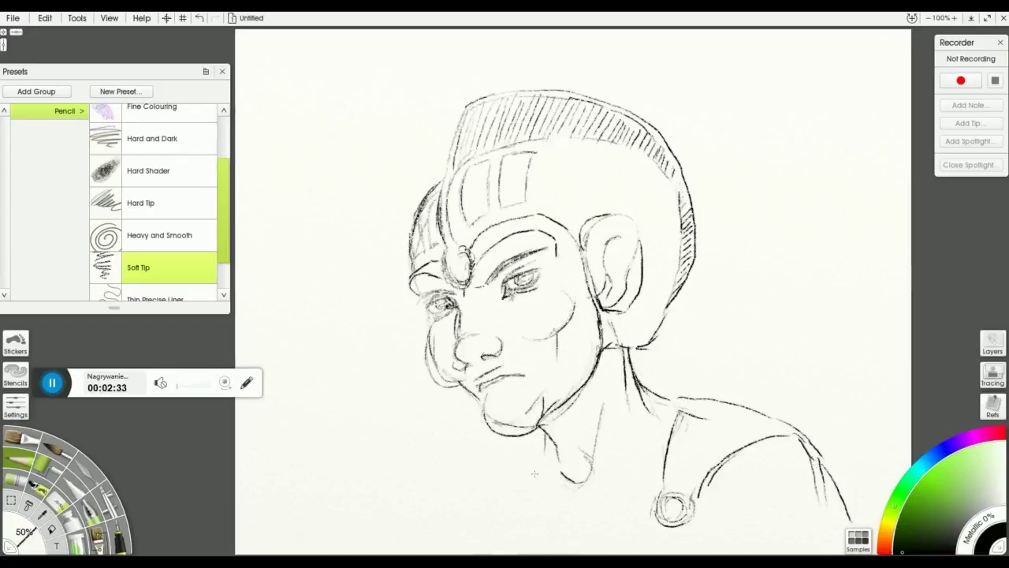
Sketch the opposite shoulder strap with its round clasp, the chest creases and a shaded collar band around the neck
mouse_move(557, 439)
left_mouse_down()
mouse_move(502, 474)
mouse_move(495, 499)
mouse_move(503, 494)
mouse_move(505, 547)
mouse_move(506, 536)
left_mouse_up()
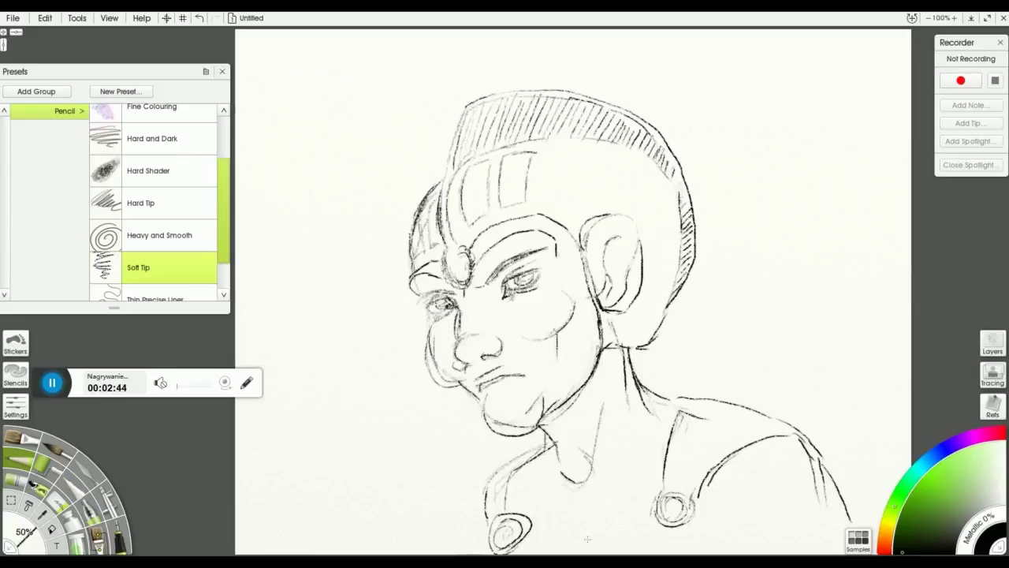
mouse_move(562, 529)
left_mouse_down()
mouse_move(590, 536)
mouse_move(623, 504)
mouse_move(606, 494)
left_mouse_up()
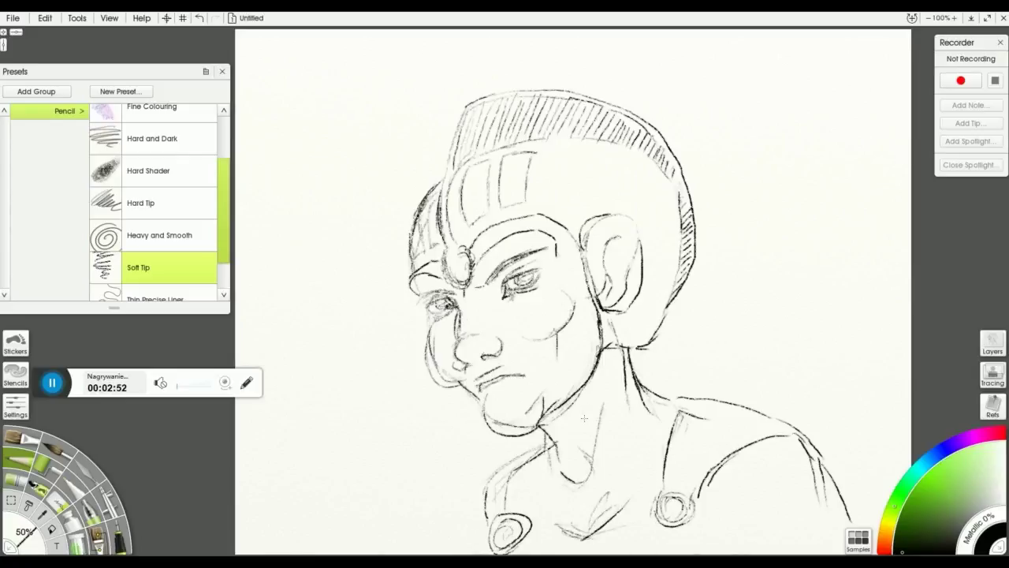
mouse_move(627, 386)
left_mouse_down()
mouse_move(546, 434)
mouse_move(555, 451)
left_mouse_up()
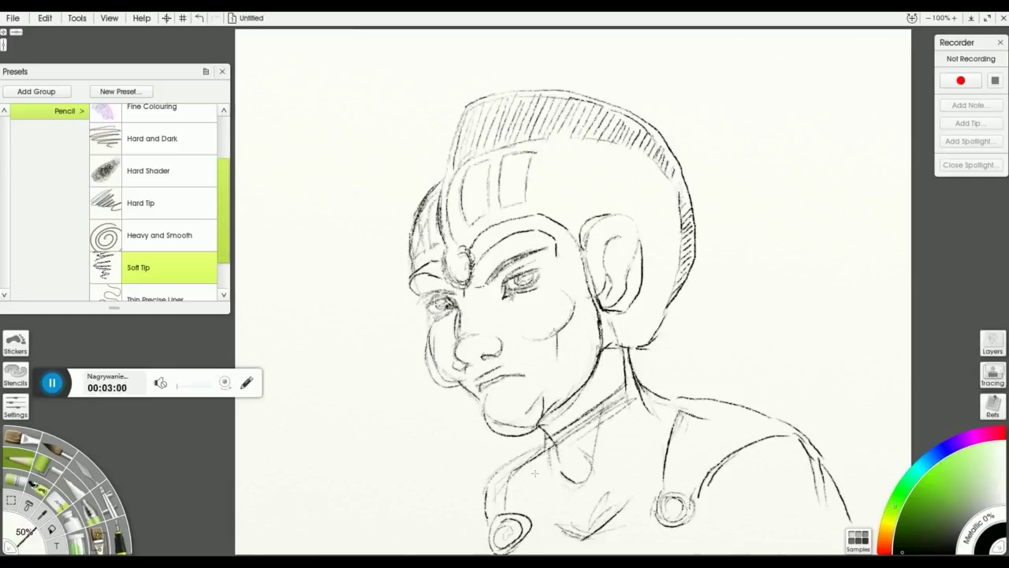
left_click_drag(636, 383, 646, 435)
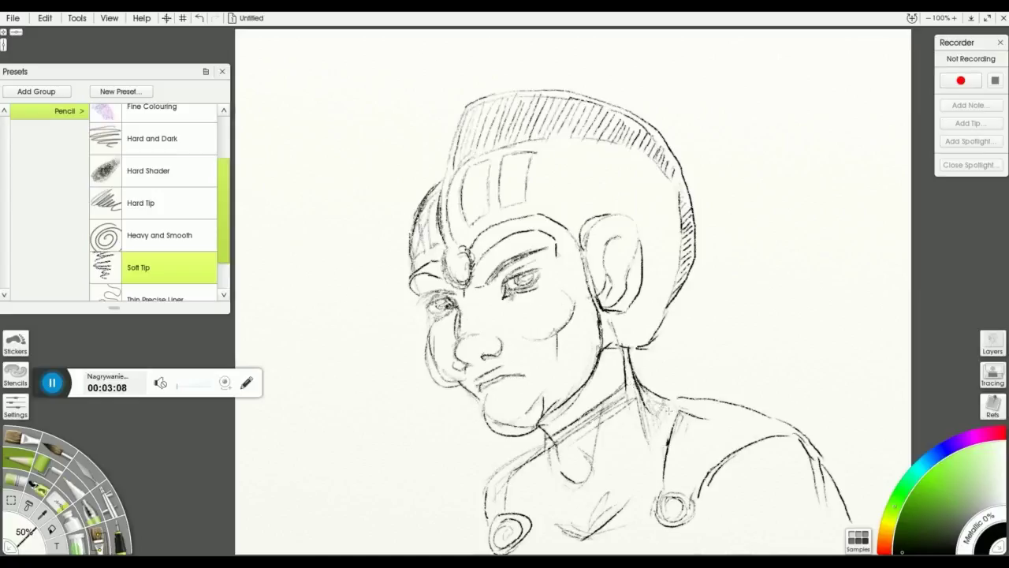
Close the Recorder, show the Layers panel beside the canvas and add a new layer above the sketch
left_click(1000, 42)
left_click(991, 343)
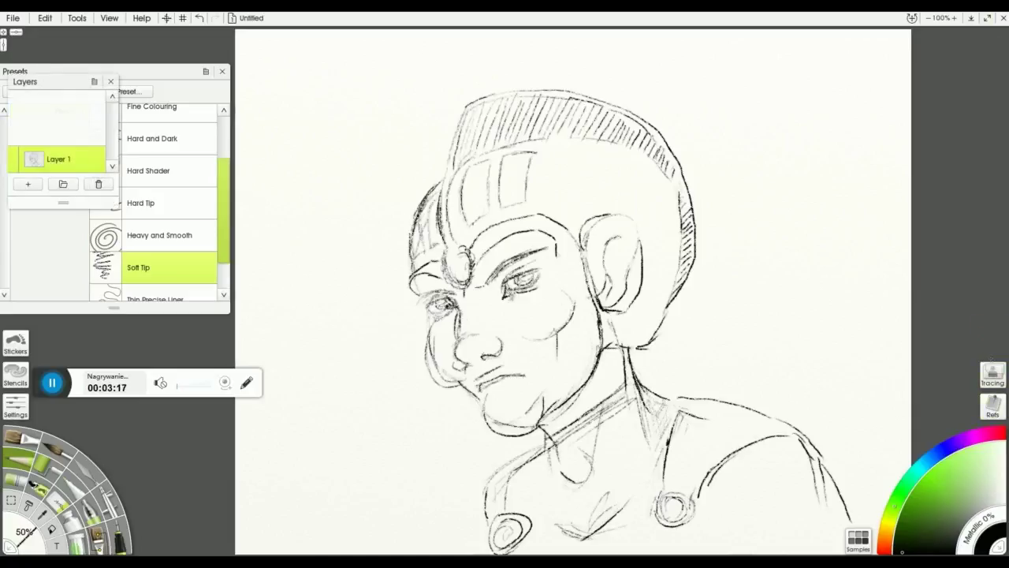
left_click_drag(67, 83, 955, 184)
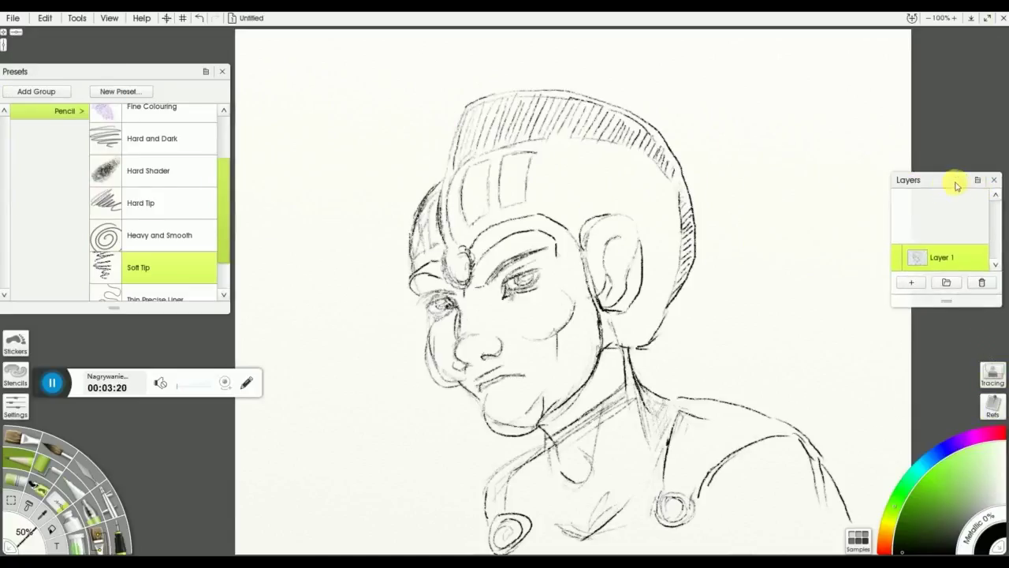
left_click(923, 278)
Lower the opacity of Layer 1 so the pencil sketch is faded
left_click(916, 258)
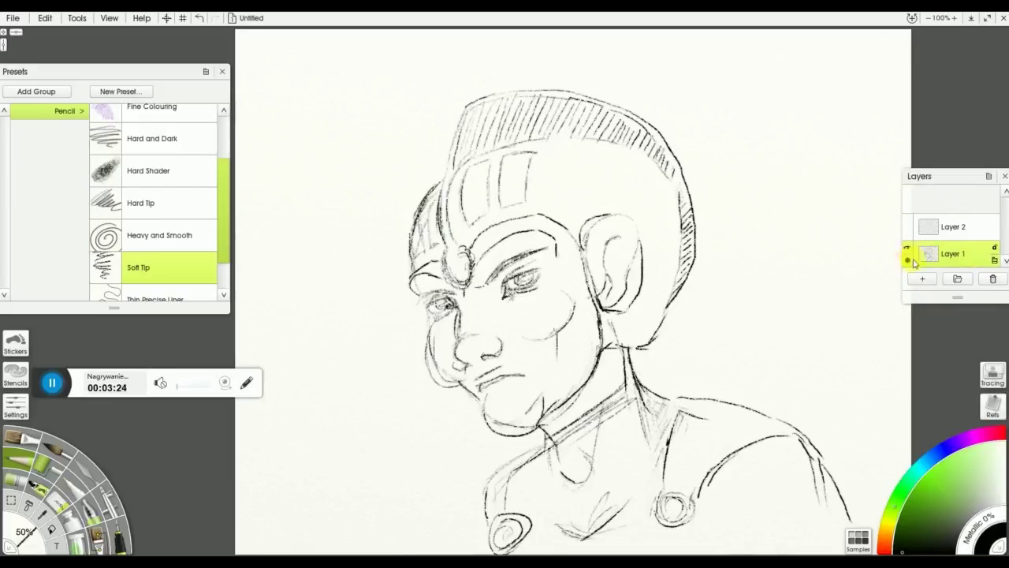
left_click(908, 263)
left_click(552, 317)
Try the Thin Precise Liner pencil beside the face at sizes 50% and 100%, and undo the test strokes
scroll(225, 233, "down", 1)
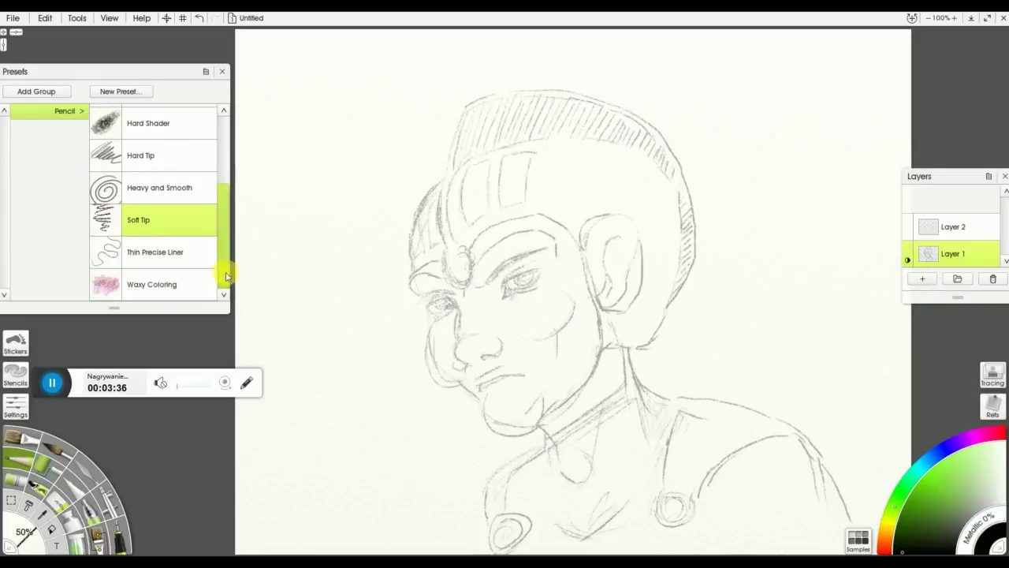
left_click(198, 262)
mouse_move(341, 282)
left_mouse_down()
mouse_move(346, 335)
mouse_move(382, 359)
left_mouse_up()
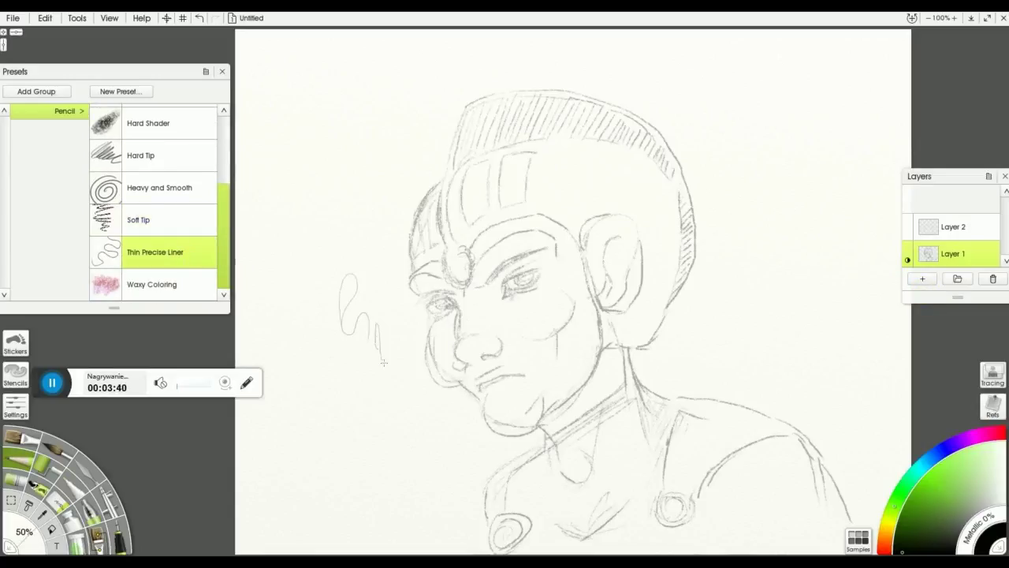
left_click(198, 17)
left_click(199, 17)
left_click_drag(30, 539, 46, 538)
left_click_drag(378, 367, 384, 398)
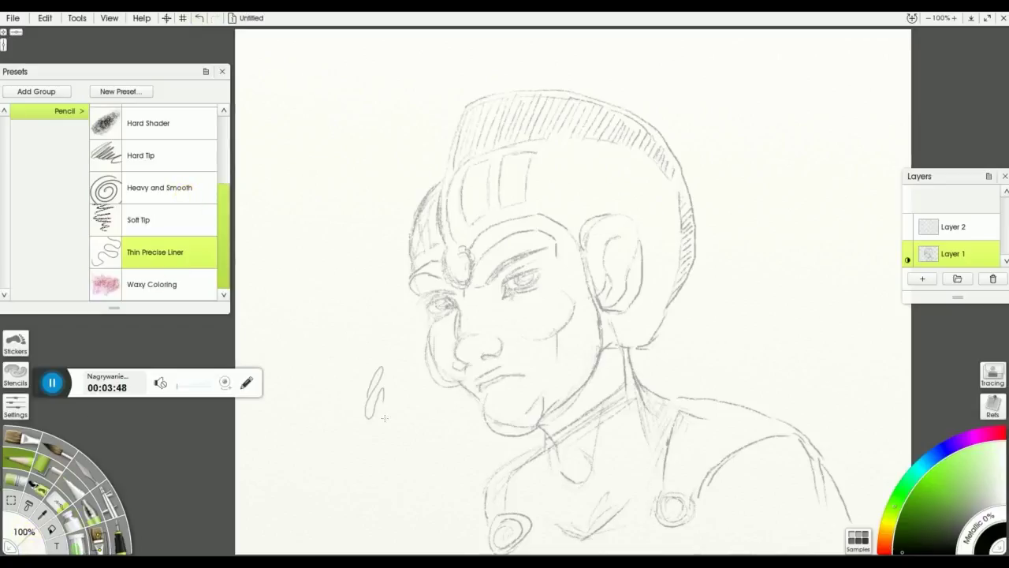
left_click(198, 17)
Make Layer 2 the active layer, make a test stroke beside the face and undo it
left_click(953, 227)
mouse_move(358, 433)
left_mouse_down()
mouse_move(345, 432)
mouse_move(359, 468)
left_mouse_up()
left_click(199, 17)
Try the Hard Shader pencil beside the face and undo the test strokes
left_click(222, 240)
left_click_drag(222, 239, 221, 189)
left_click(201, 224)
mouse_move(338, 386)
left_mouse_down()
mouse_move(325, 451)
mouse_move(335, 454)
left_mouse_up()
left_click(199, 18)
left_click(198, 17)
left_click(199, 17)
left_click(199, 18)
left_click(199, 18)
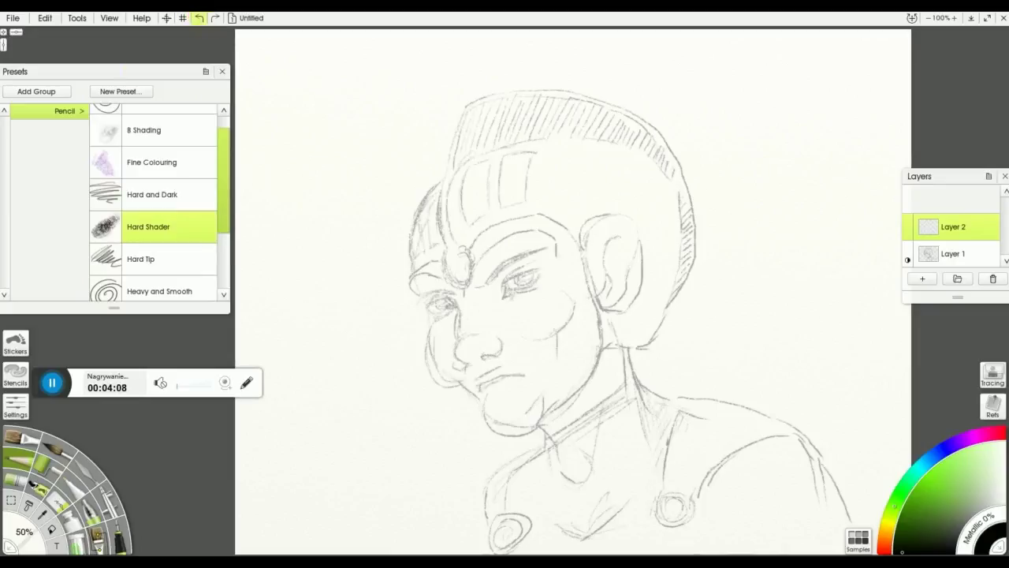
Try the Everlasting Oil brush beside the face in black and green, and undo the test strokes
left_click(25, 441)
mouse_move(224, 186)
left_mouse_down()
mouse_move(221, 232)
mouse_move(221, 165)
left_mouse_up()
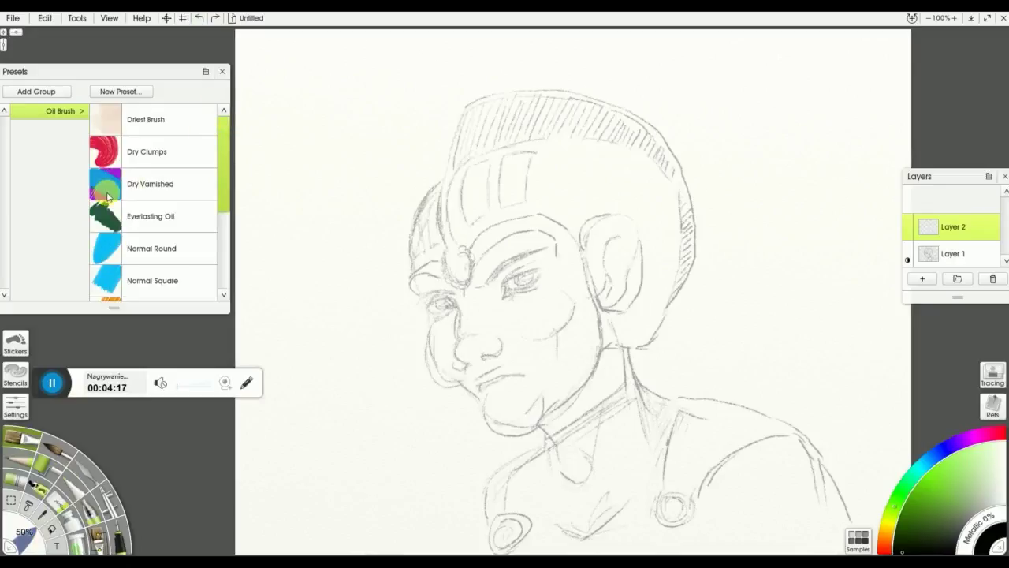
left_click(111, 214)
mouse_move(307, 254)
left_mouse_down()
mouse_move(313, 287)
mouse_move(328, 291)
mouse_move(331, 317)
left_mouse_up()
left_click(954, 492)
mouse_move(313, 281)
left_mouse_down()
mouse_move(330, 313)
mouse_move(338, 294)
mouse_move(341, 305)
mouse_move(318, 279)
left_mouse_up()
left_click(200, 18)
left_click(199, 19)
left_click(199, 19)
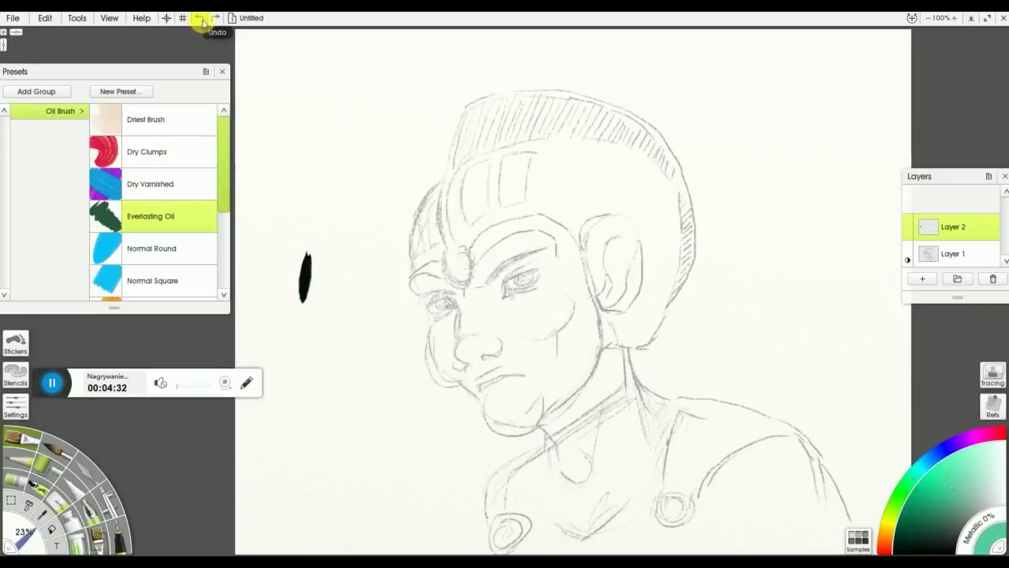
left_click(200, 19)
left_click(199, 19)
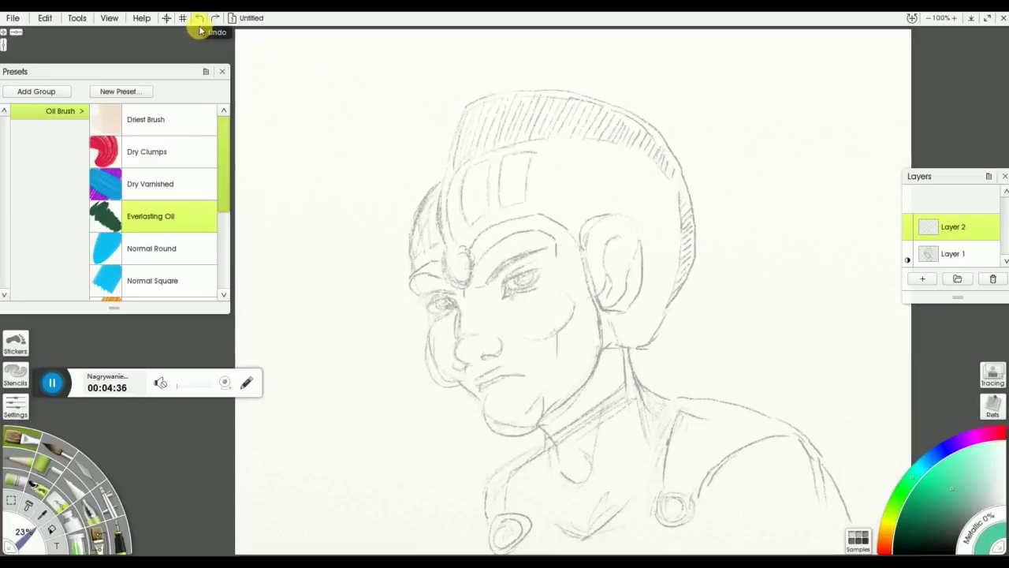
Try a stroke in a magenta tone on the front of the helmet
left_click(982, 439)
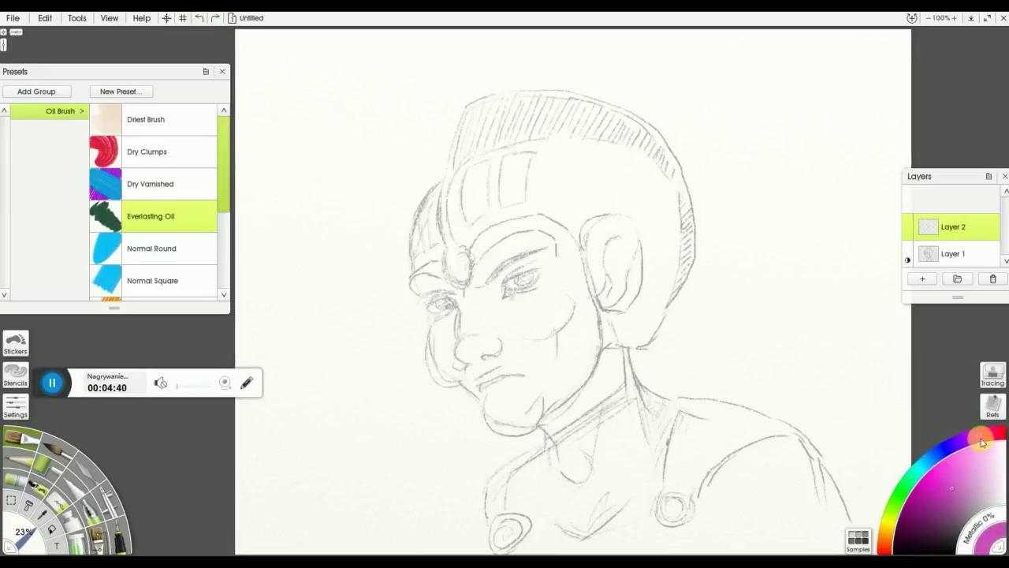
left_click(955, 465)
mouse_move(453, 180)
left_mouse_down()
mouse_move(455, 223)
mouse_move(487, 225)
mouse_move(469, 239)
mouse_move(503, 212)
mouse_move(497, 162)
mouse_move(495, 213)
left_mouse_up()
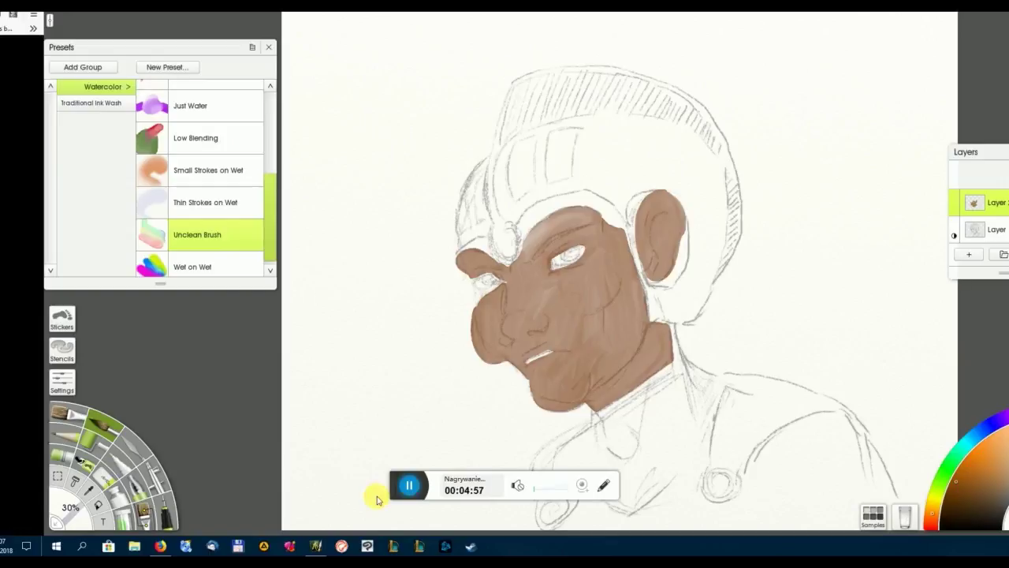
Paint the skin around the far eye brown and darken both eye contours and the eyebrows
left_click_drag(478, 299, 508, 272)
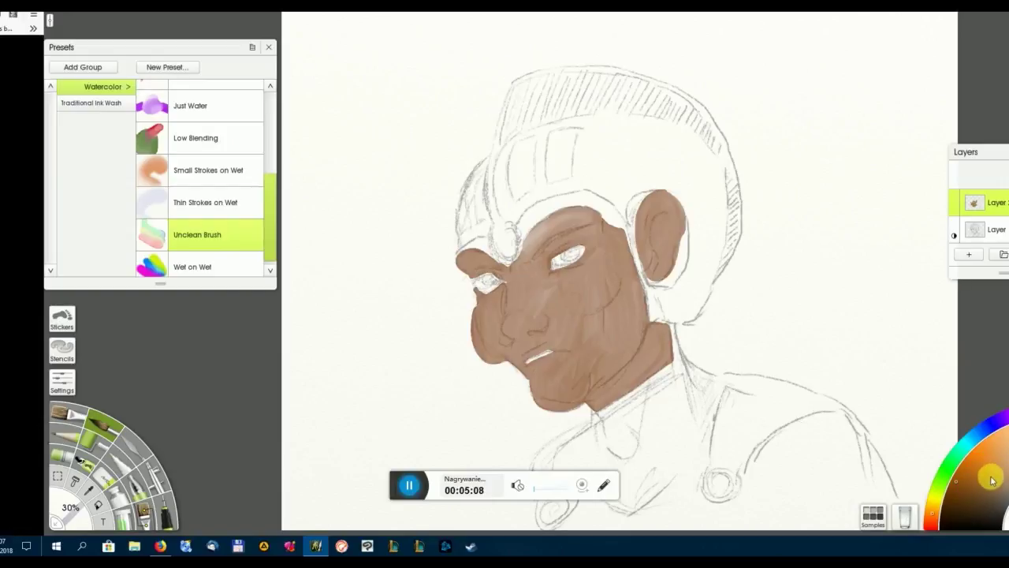
left_click(995, 526)
mouse_move(552, 265)
left_mouse_down()
mouse_move(586, 243)
mouse_move(554, 267)
mouse_move(584, 260)
left_mouse_up()
mouse_move(479, 290)
left_mouse_down()
mouse_move(500, 278)
mouse_move(486, 272)
mouse_move(466, 282)
mouse_move(473, 277)
mouse_move(473, 288)
mouse_move(471, 277)
mouse_move(484, 270)
mouse_move(507, 281)
mouse_move(491, 268)
mouse_move(460, 278)
mouse_move(590, 243)
mouse_move(528, 265)
mouse_move(559, 236)
mouse_move(587, 228)
left_mouse_up()
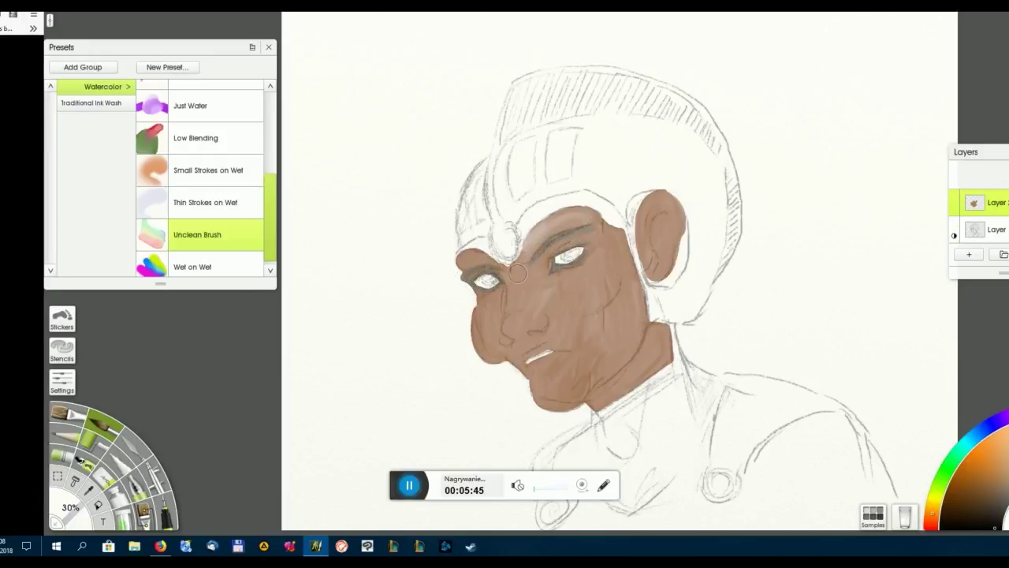
Sample the skin tone near the nose and paint shadows along the nose, cheek, mouth corner and jaw
left_click(953, 227)
left_click(951, 227)
left_click(525, 328, "alt")
mouse_move(513, 339)
left_mouse_down()
mouse_move(501, 291)
mouse_move(506, 321)
left_mouse_up()
left_click_drag(603, 312, 607, 326)
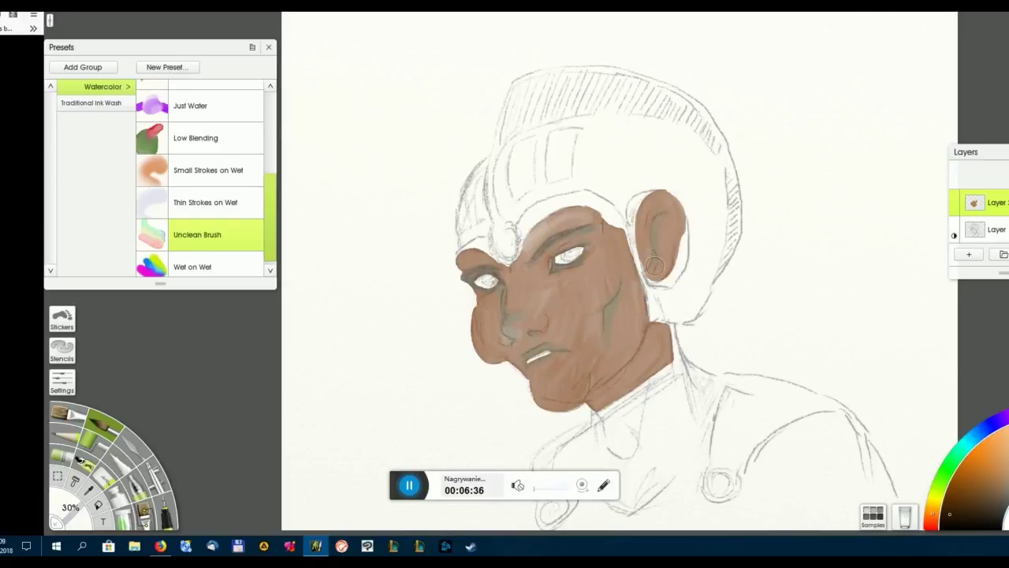
left_click_drag(506, 356, 512, 364)
left_click_drag(588, 383, 599, 391)
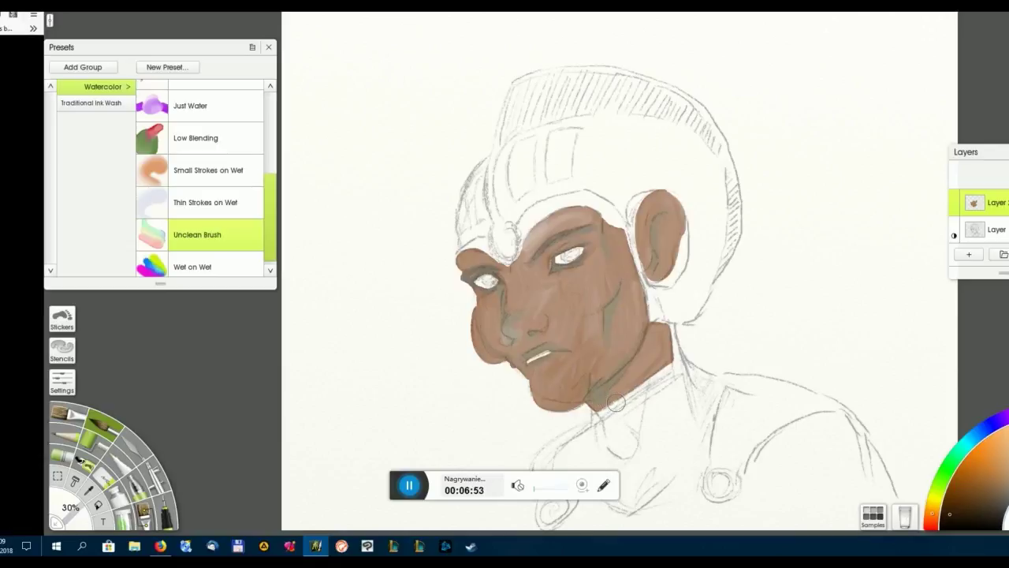
Pick a teal blue and fill the white panels and the front edge of the helmet
left_click(409, 487)
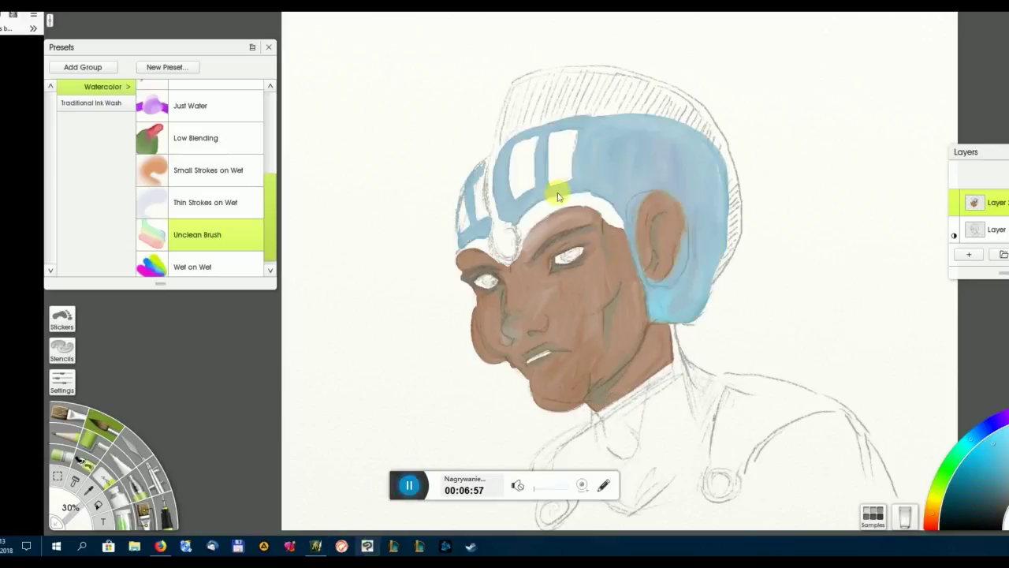
left_click(967, 477)
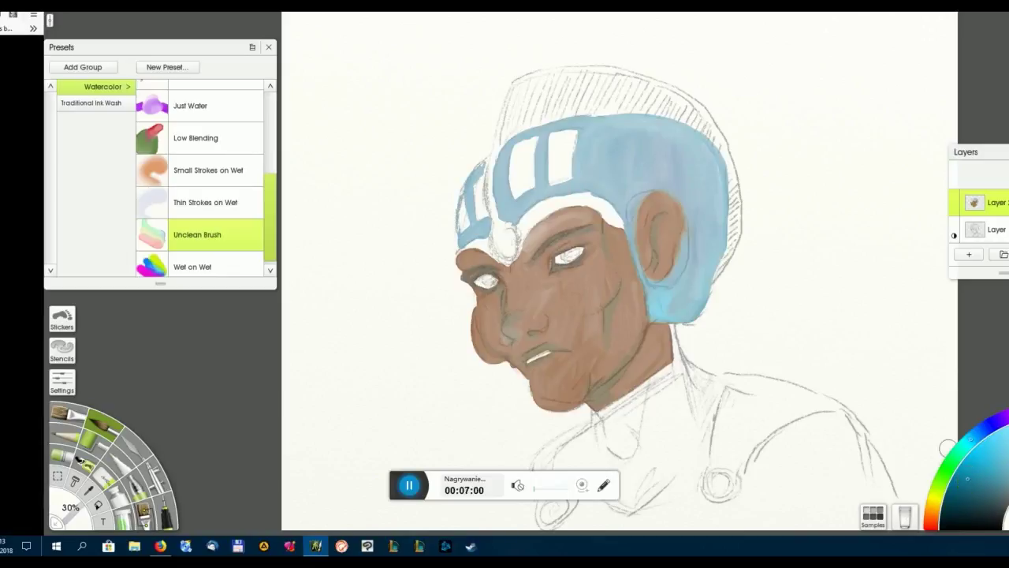
mouse_move(552, 148)
left_mouse_down()
mouse_move(575, 134)
mouse_move(551, 152)
mouse_move(551, 183)
mouse_move(568, 179)
mouse_move(558, 157)
mouse_move(556, 165)
mouse_move(516, 149)
mouse_move(533, 140)
mouse_move(529, 166)
mouse_move(512, 163)
mouse_move(516, 198)
mouse_move(533, 170)
mouse_move(517, 189)
mouse_move(520, 149)
mouse_move(478, 164)
mouse_move(474, 205)
mouse_move(484, 163)
mouse_move(466, 217)
left_mouse_up()
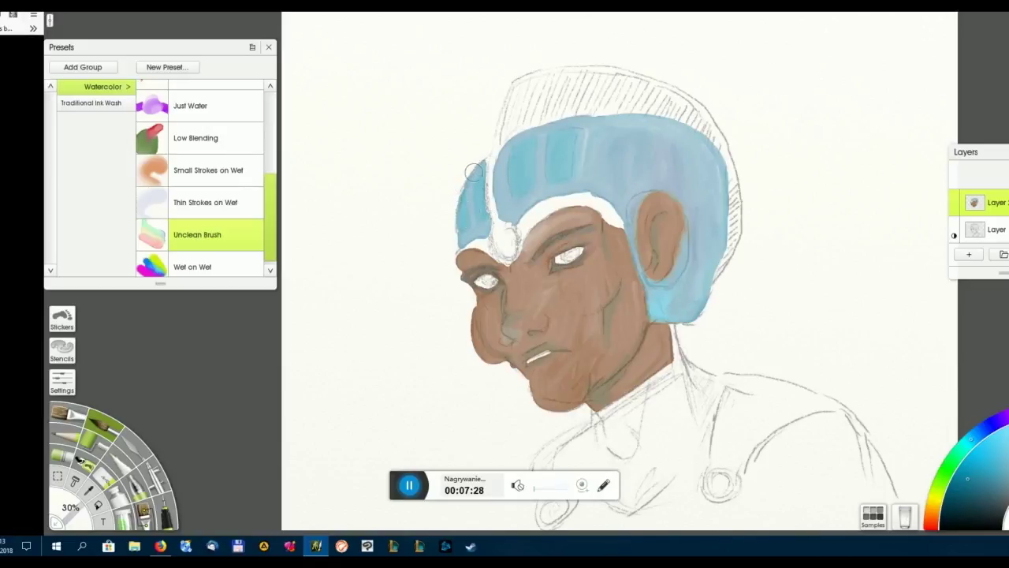
left_click_drag(461, 196, 457, 243)
Shade the helmet's front section and lower rim in darker blue, and paint its brow band and centre ridge light blue
left_click(960, 512)
mouse_move(480, 163)
left_mouse_down()
mouse_move(488, 221)
mouse_move(465, 213)
left_mouse_up()
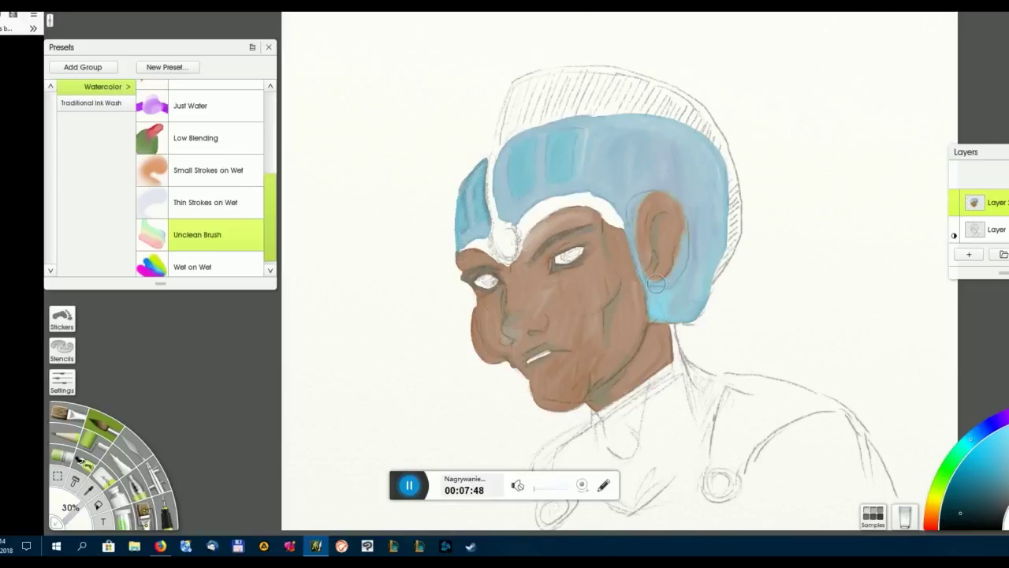
left_click_drag(700, 310, 705, 306)
left_click(970, 439)
mouse_move(488, 187)
left_mouse_down()
mouse_move(502, 250)
mouse_move(506, 261)
mouse_move(513, 253)
mouse_move(507, 223)
mouse_move(500, 237)
mouse_move(512, 249)
mouse_move(507, 234)
mouse_move(466, 250)
mouse_move(485, 239)
mouse_move(475, 241)
mouse_move(506, 257)
mouse_move(491, 231)
mouse_move(515, 231)
mouse_move(507, 264)
mouse_move(533, 225)
mouse_move(509, 223)
mouse_move(537, 206)
mouse_move(524, 225)
mouse_move(587, 199)
mouse_move(576, 197)
mouse_move(623, 222)
left_mouse_up()
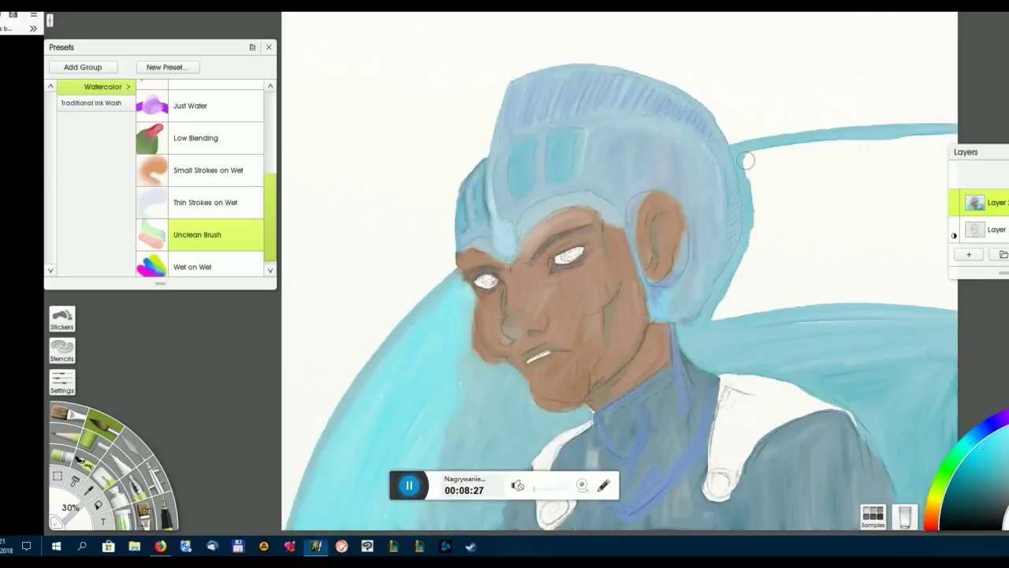
Fill the large curved background shape behind the head and shoulder with teal brush strokes
mouse_move(746, 161)
left_mouse_down()
mouse_move(749, 169)
mouse_move(835, 144)
mouse_move(758, 197)
mouse_move(848, 143)
mouse_move(938, 154)
mouse_move(762, 158)
mouse_move(890, 152)
mouse_move(918, 185)
left_mouse_up()
left_click_drag(747, 235, 911, 186)
mouse_move(806, 207)
left_mouse_down()
mouse_move(885, 177)
mouse_move(761, 221)
mouse_move(886, 171)
mouse_move(766, 197)
mouse_move(759, 187)
mouse_move(852, 165)
mouse_move(791, 198)
mouse_move(912, 163)
mouse_move(765, 210)
mouse_move(787, 183)
mouse_move(815, 221)
left_mouse_up()
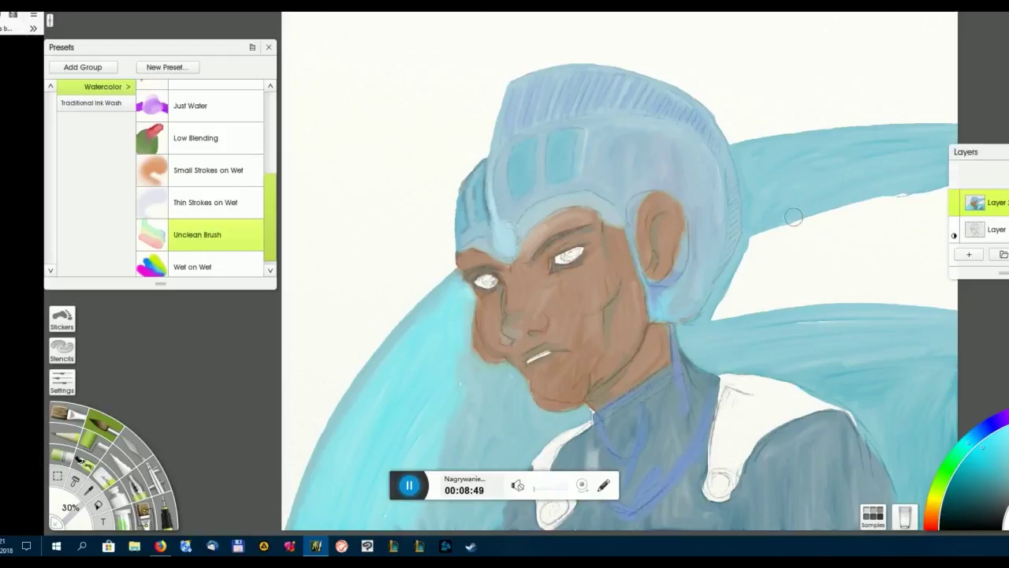
mouse_move(744, 268)
left_mouse_down()
mouse_move(968, 204)
mouse_move(784, 249)
mouse_move(750, 243)
mouse_move(793, 220)
mouse_move(952, 195)
left_mouse_up()
left_click_drag(831, 226, 866, 203)
mouse_move(724, 287)
left_mouse_down()
mouse_move(948, 219)
mouse_move(975, 231)
mouse_move(970, 258)
mouse_move(774, 313)
mouse_move(965, 271)
mouse_move(940, 269)
mouse_move(953, 247)
mouse_move(848, 285)
mouse_move(905, 275)
mouse_move(781, 278)
mouse_move(887, 227)
left_mouse_up()
left_click_drag(844, 304, 957, 304)
Pick a yellow-green and paint long strokes along the outer edge of the blue background shape in front of the face
mouse_move(965, 204)
left_click(939, 489)
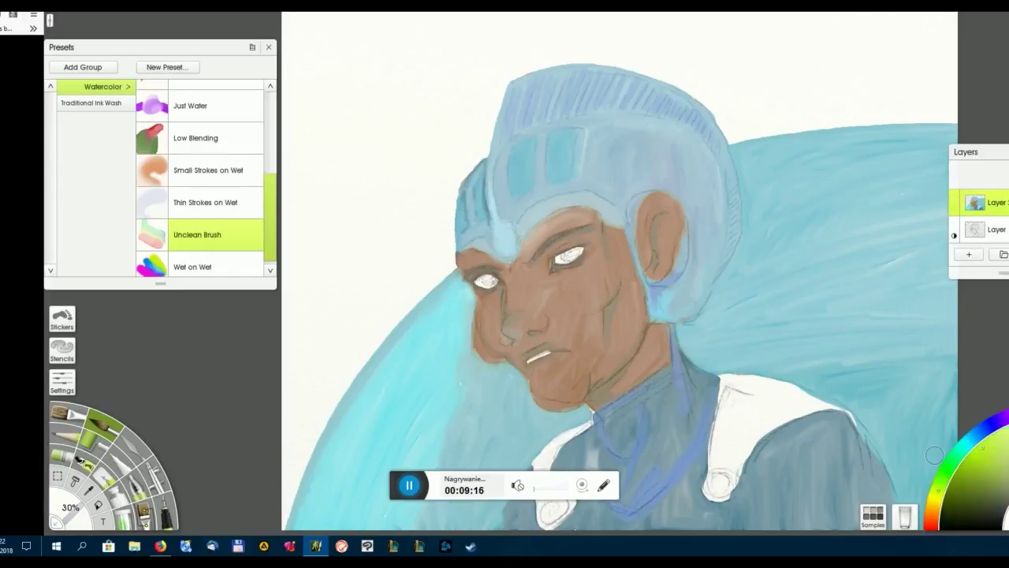
left_click_drag(337, 262, 290, 370)
mouse_move(327, 281)
left_mouse_down()
mouse_move(276, 434)
mouse_move(288, 468)
mouse_move(276, 528)
left_mouse_up()
left_click_drag(315, 371, 285, 496)
mouse_move(370, 315)
left_mouse_down()
mouse_move(304, 465)
mouse_move(306, 421)
left_mouse_up()
left_click_drag(452, 267, 321, 405)
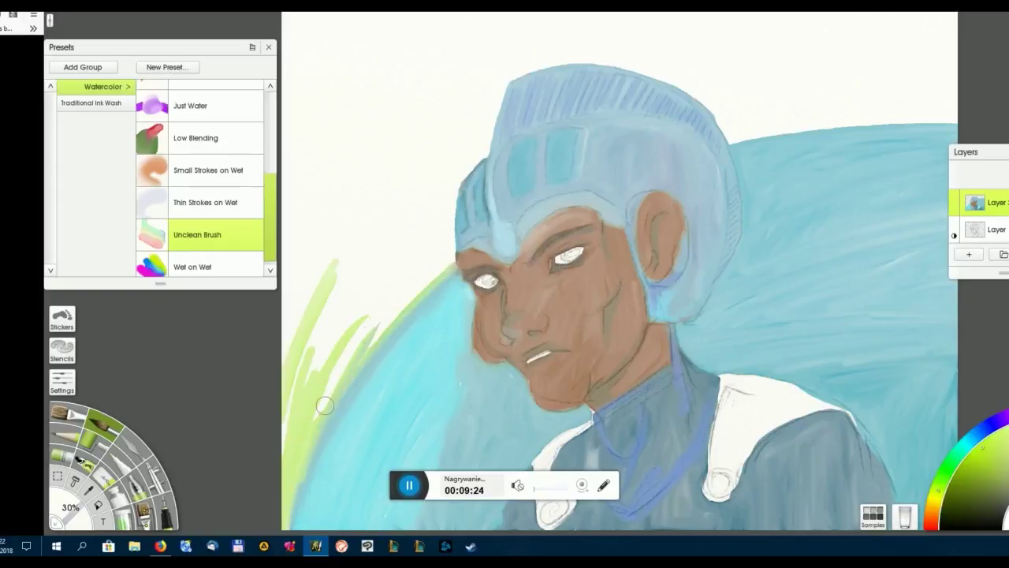
mouse_move(455, 245)
left_mouse_down()
mouse_move(448, 234)
mouse_move(339, 395)
left_mouse_up()
left_click_drag(433, 262, 292, 437)
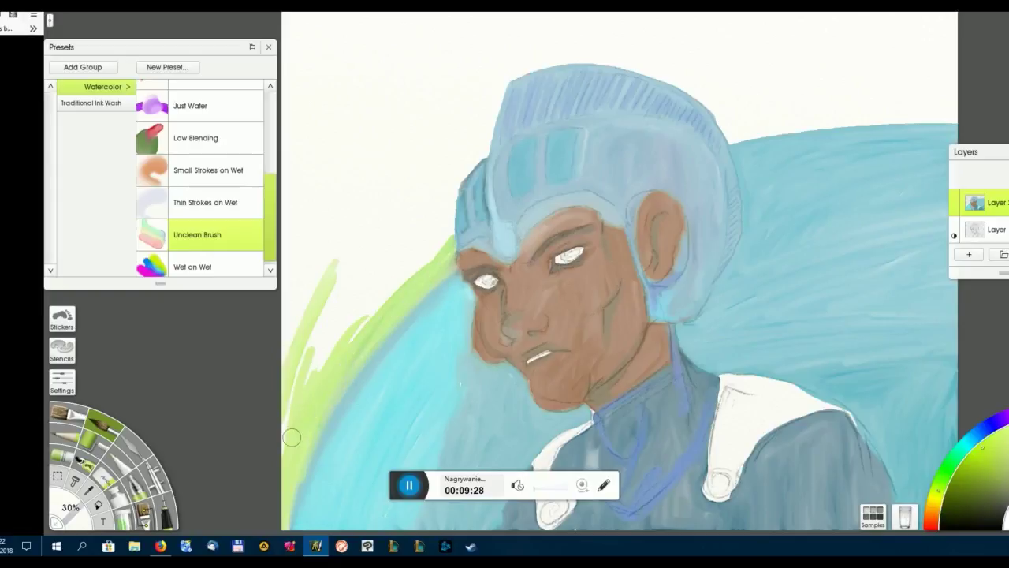
Extend the yellow-green background with sweeping strokes fanning outward from the front of the helmet
left_click_drag(450, 234, 354, 315)
mouse_move(449, 221)
left_mouse_down()
mouse_move(326, 323)
mouse_move(380, 287)
mouse_move(327, 298)
left_mouse_up()
mouse_move(454, 181)
left_mouse_down()
mouse_move(331, 260)
mouse_move(292, 235)
mouse_move(338, 219)
left_mouse_up()
mouse_move(482, 158)
left_mouse_down()
mouse_move(357, 197)
mouse_move(497, 94)
mouse_move(511, 31)
mouse_move(435, 163)
left_mouse_up()
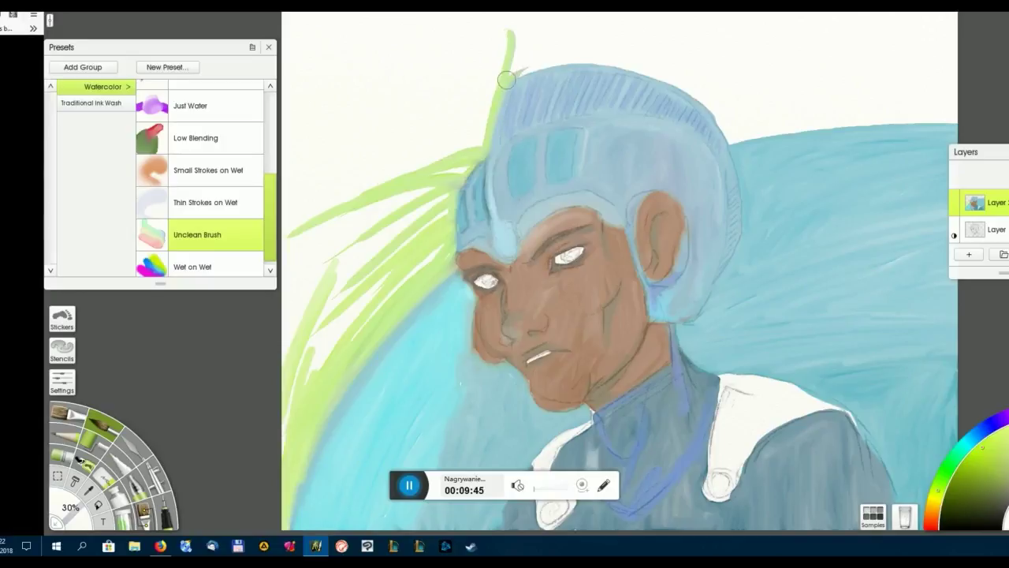
Paint green background strokes above and behind the helmet, and fill gaps in the green area in front of the face
mouse_move(575, 61)
left_mouse_down()
mouse_move(681, 49)
mouse_move(692, 60)
left_mouse_up()
left_click_drag(635, 79, 788, 88)
mouse_move(680, 82)
left_mouse_down()
mouse_move(741, 114)
mouse_move(782, 106)
left_mouse_up()
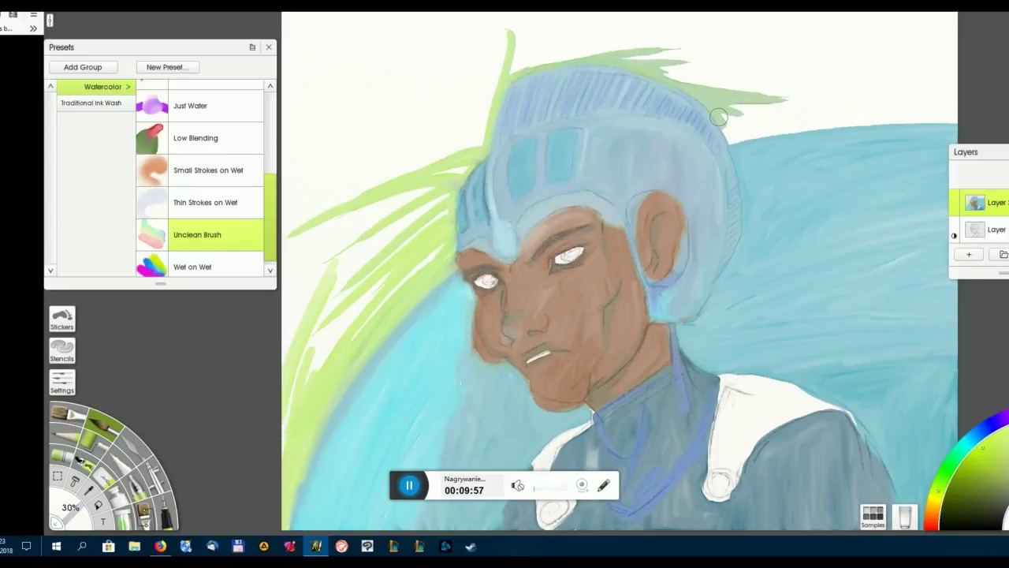
left_click_drag(734, 139, 874, 114)
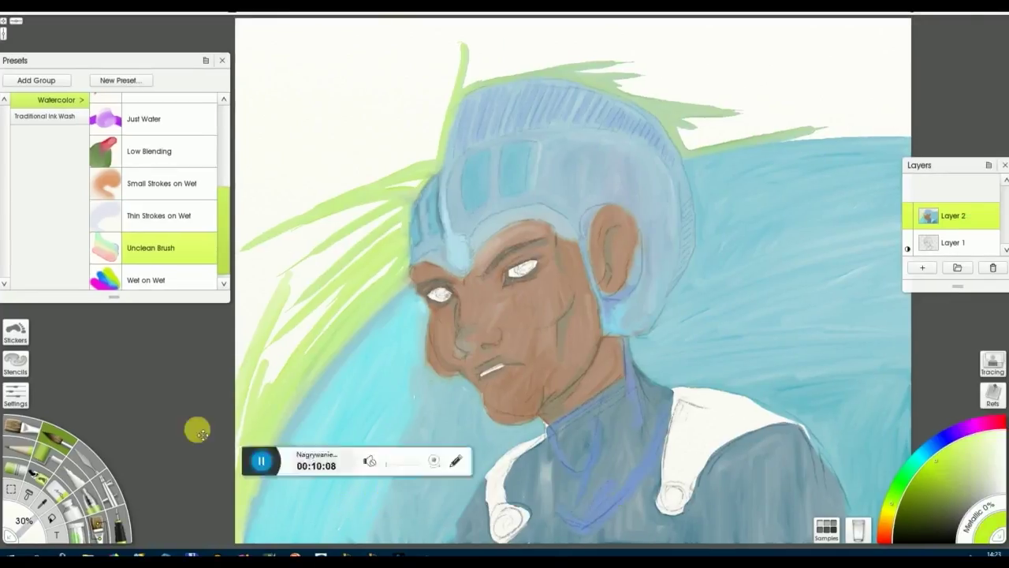
mouse_move(689, 146)
left_mouse_down()
mouse_move(910, 88)
mouse_move(916, 110)
mouse_move(796, 135)
mouse_move(949, 129)
mouse_move(838, 120)
mouse_move(927, 128)
mouse_move(863, 91)
mouse_move(899, 27)
mouse_move(803, 26)
mouse_move(867, 23)
mouse_move(679, 148)
mouse_move(822, 86)
mouse_move(754, 110)
mouse_move(872, 82)
mouse_move(901, 94)
left_mouse_up()
mouse_move(694, 120)
left_mouse_down()
mouse_move(691, 131)
mouse_move(742, 104)
mouse_move(920, 54)
mouse_move(845, 79)
mouse_move(875, 33)
mouse_move(676, 128)
mouse_move(749, 56)
left_mouse_up()
mouse_move(374, 223)
left_mouse_down()
mouse_move(331, 259)
mouse_move(328, 295)
mouse_move(342, 308)
mouse_move(358, 282)
mouse_move(269, 379)
mouse_move(226, 450)
mouse_move(247, 418)
left_mouse_up()
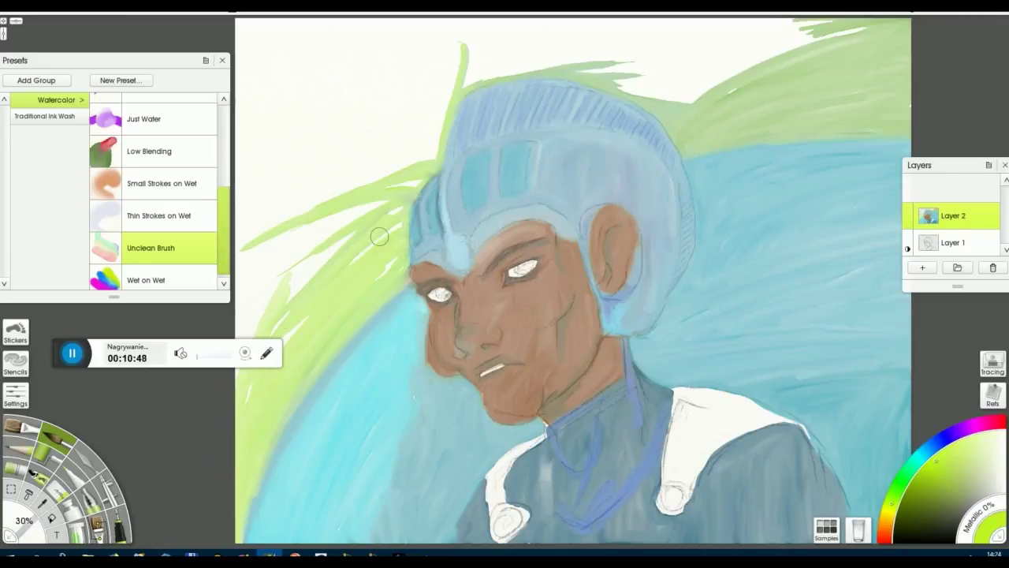
left_click(73, 358)
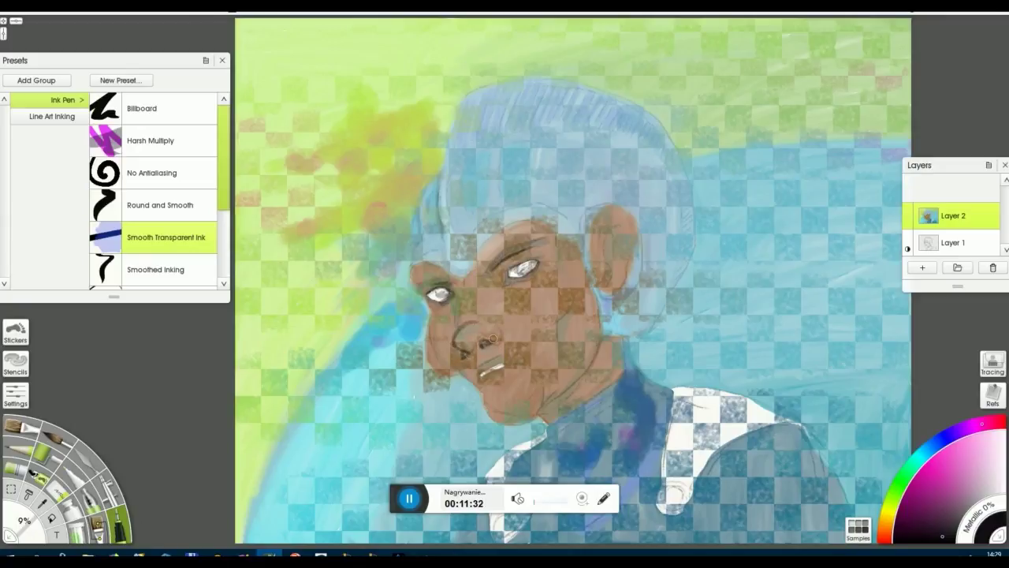
Try inking the nostrils with the Smooth Transparent Ink preset, and switch the Ink Pen to the Smoothed Inking preset
left_click_drag(493, 342, 465, 354)
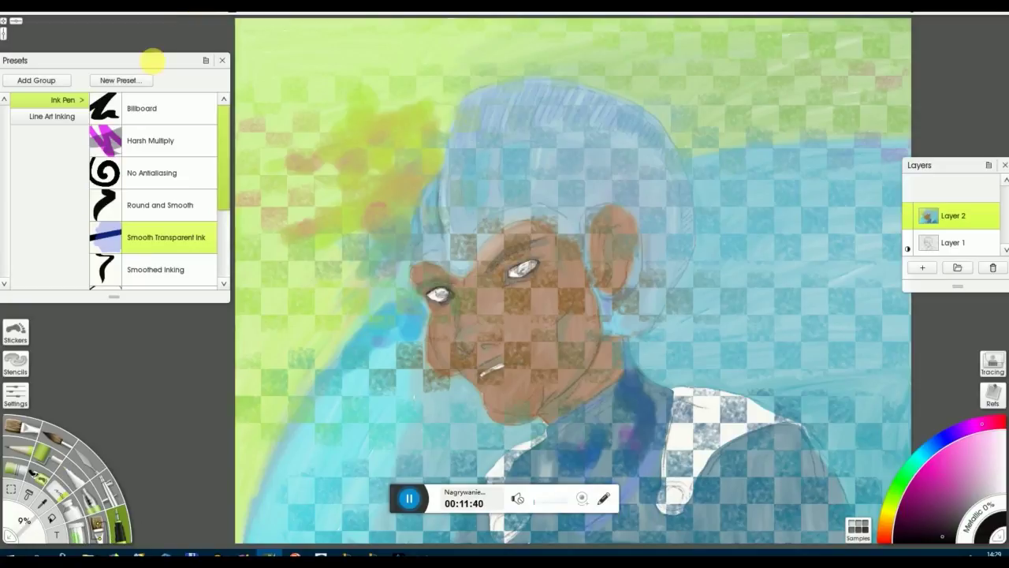
scroll(220, 221, "down", 2)
left_click(190, 213)
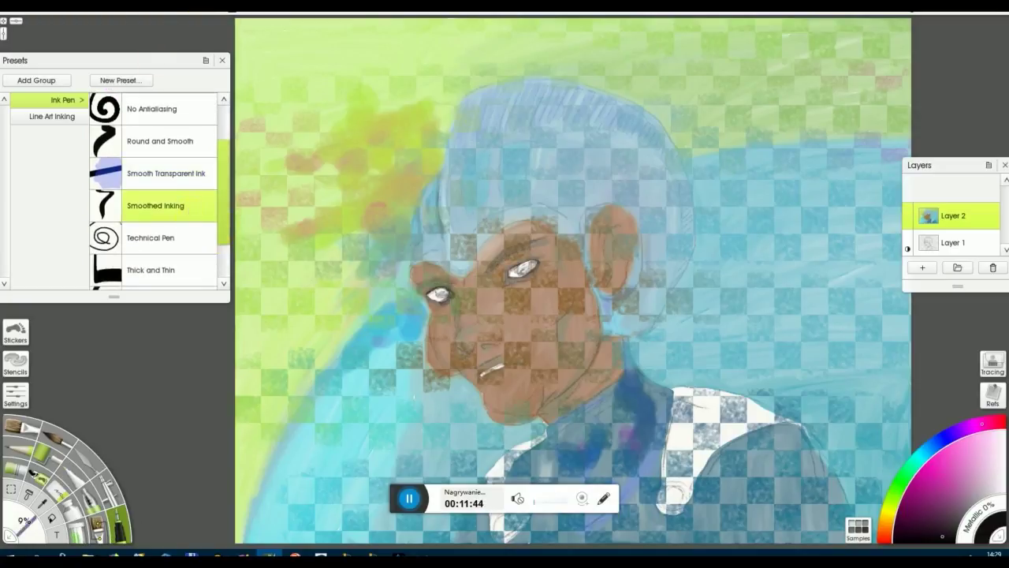